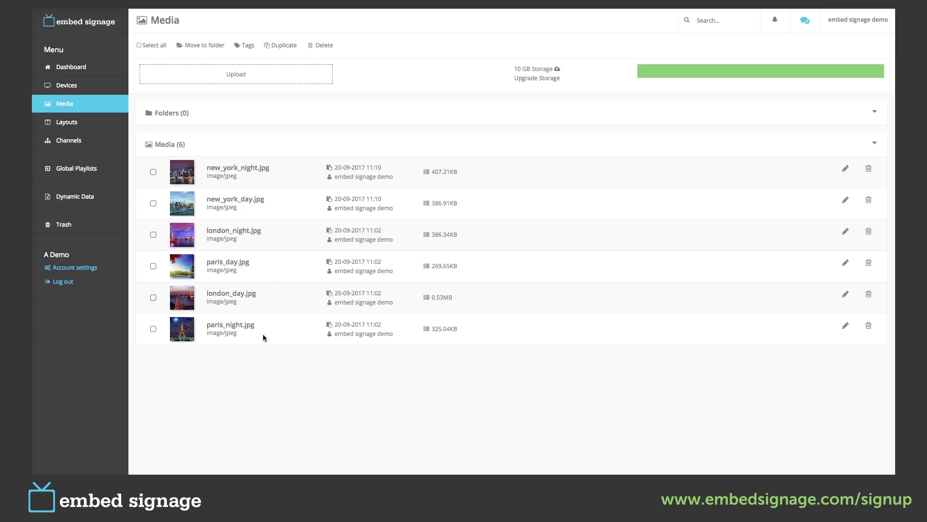
- Tag london_day.jpg and london_night.jpg with the 'london' tag and update the media
{"action": "left_click", "coordinate": [153, 297]}
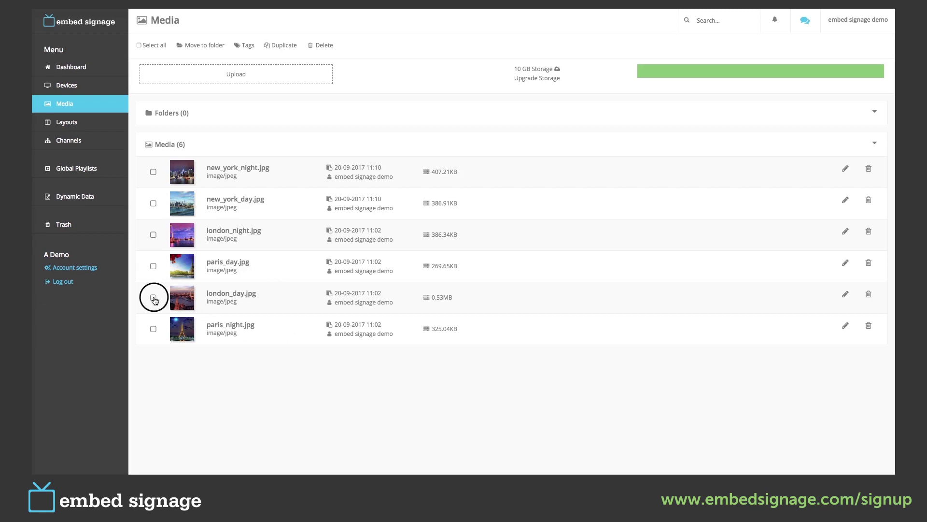
{"action": "left_click", "coordinate": [153, 236]}
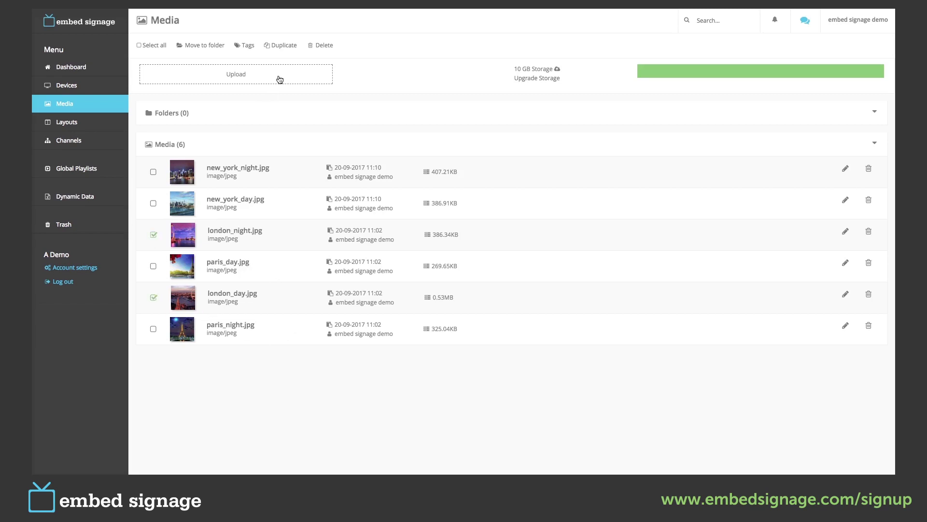
{"action": "left_click", "coordinate": [246, 45]}
{"action": "left_click", "coordinate": [390, 74]}
{"action": "type", "text": "london"}
{"action": "left_click", "coordinate": [368, 91]}
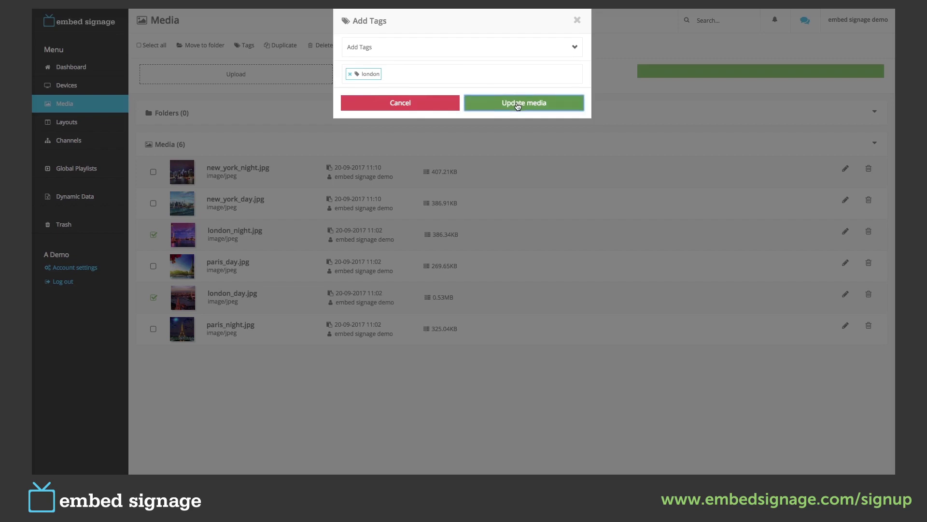
{"action": "left_click", "coordinate": [517, 106]}
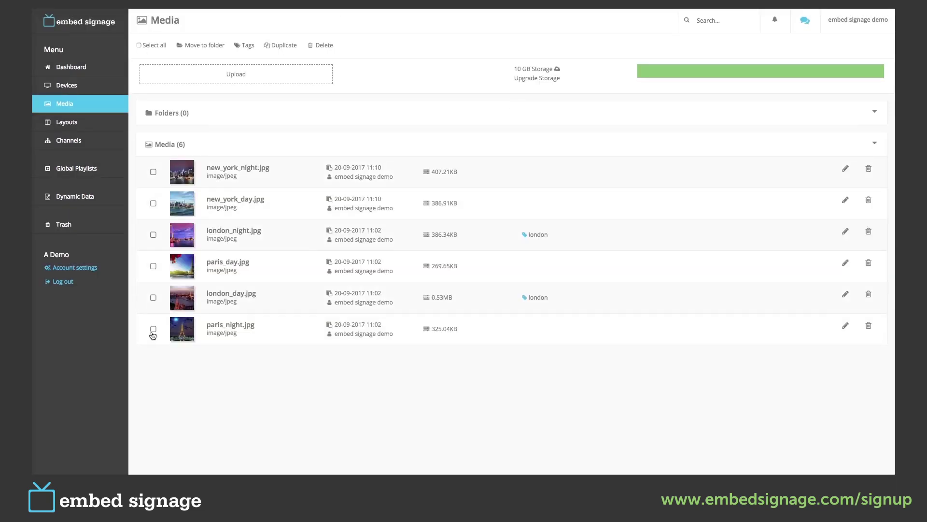
- Tag paris_night.jpg and paris_day.jpg with the 'paris' tag and update the media
{"action": "left_click", "coordinate": [153, 332]}
{"action": "left_click", "coordinate": [153, 267]}
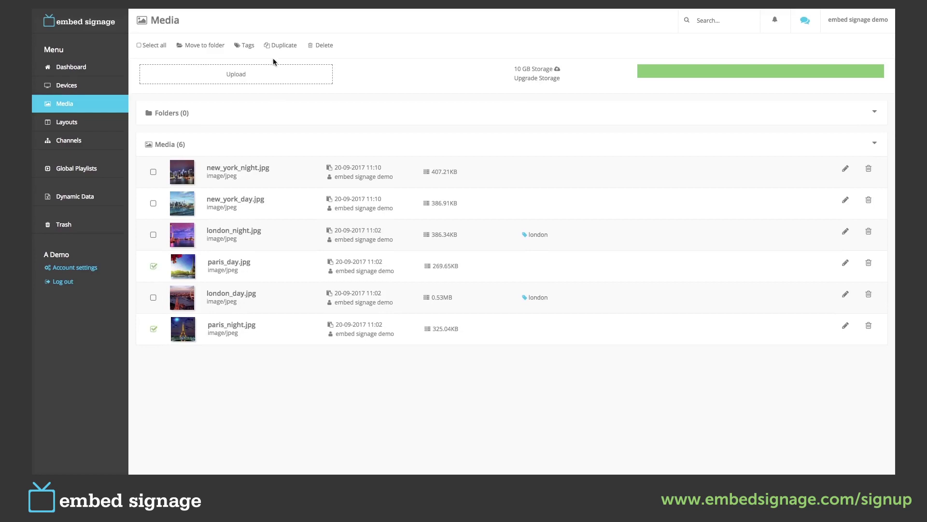
{"action": "left_click", "coordinate": [244, 49]}
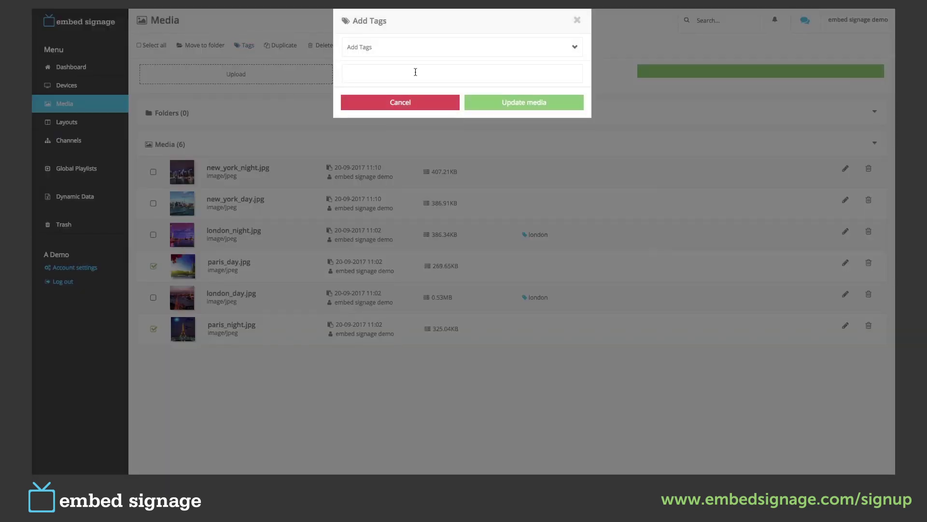
{"action": "left_click", "coordinate": [415, 72]}
{"action": "type", "text": "paris"}
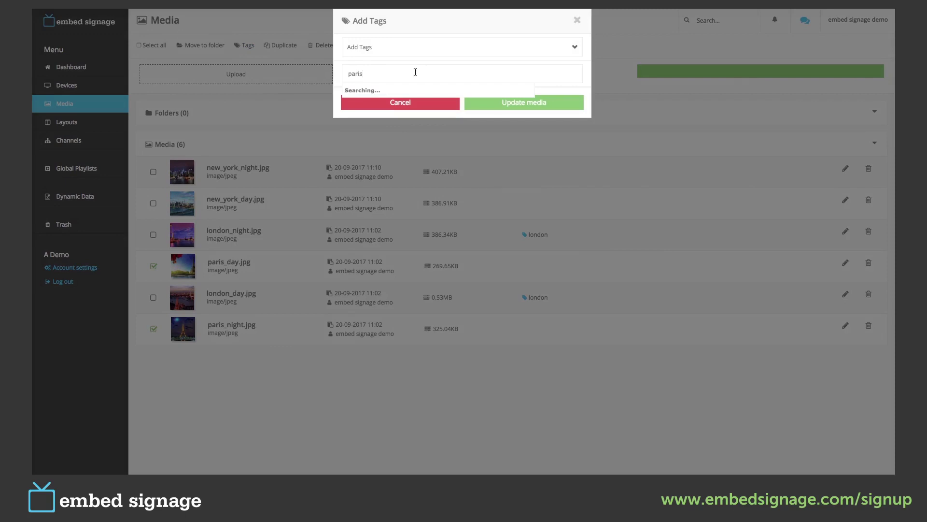
{"action": "left_click", "coordinate": [397, 90]}
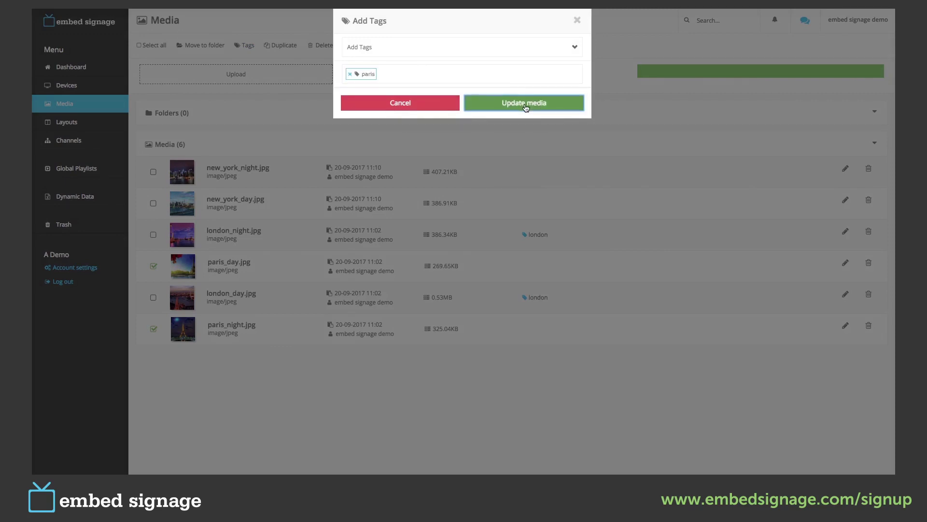
{"action": "left_click", "coordinate": [526, 107]}
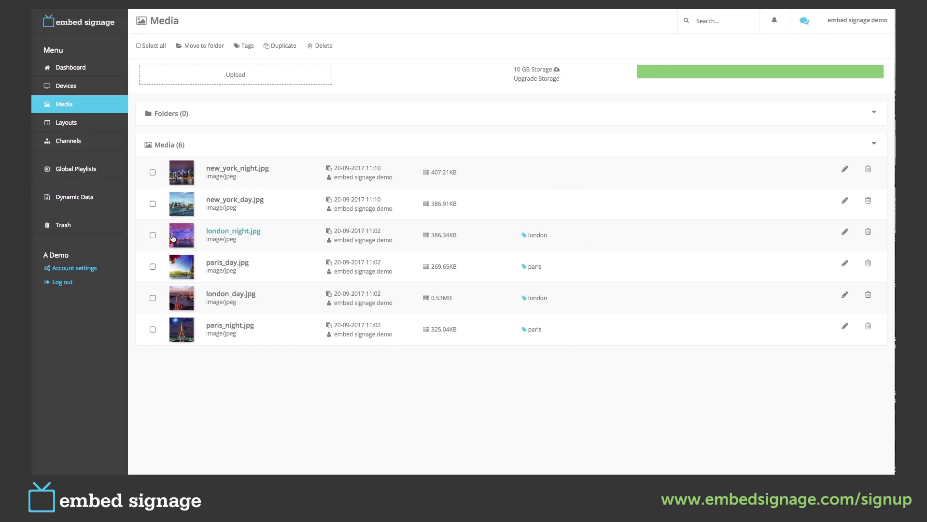
{"action": "left_click", "coordinate": [153, 235]}
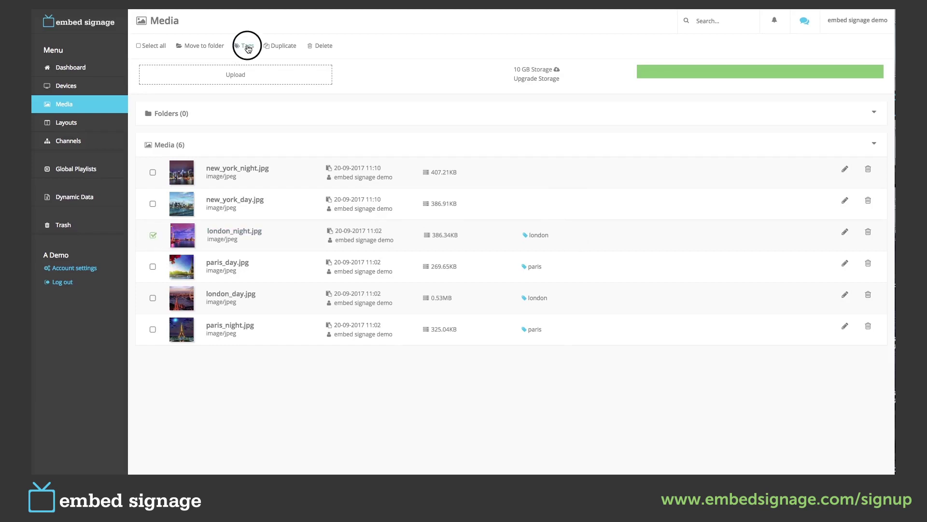
{"action": "left_click", "coordinate": [245, 46]}
{"action": "left_click", "coordinate": [371, 73]}
{"action": "type", "text": "tag"}
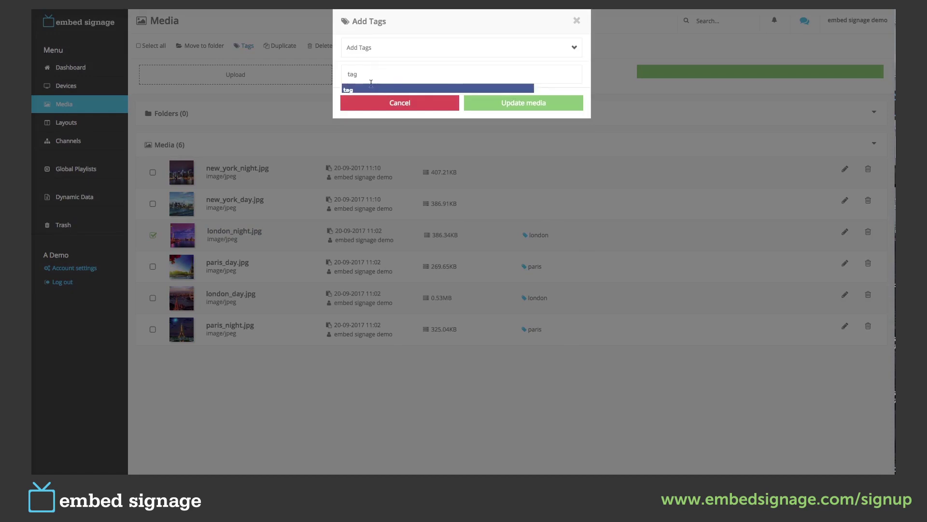
{"action": "left_click", "coordinate": [369, 90]}
{"action": "left_click", "coordinate": [504, 107]}
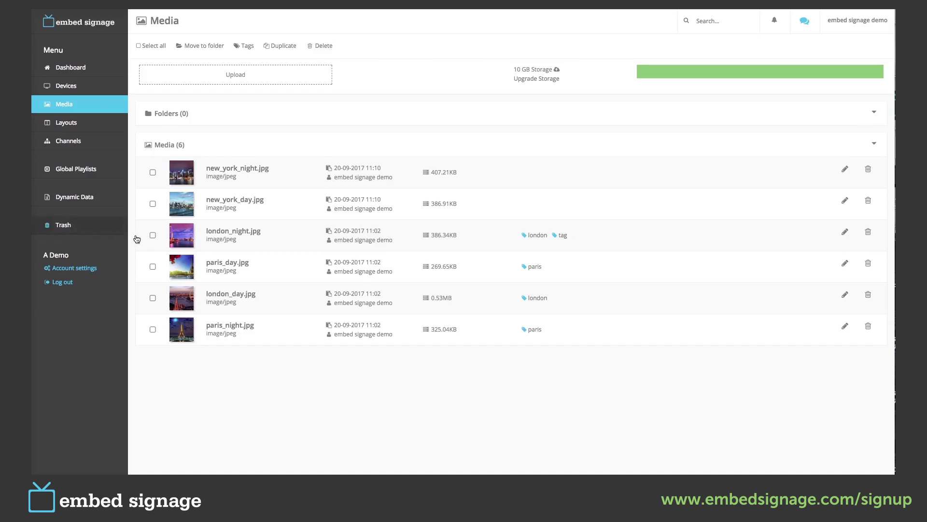
{"action": "left_click", "coordinate": [152, 236]}
{"action": "left_click", "coordinate": [248, 46]}
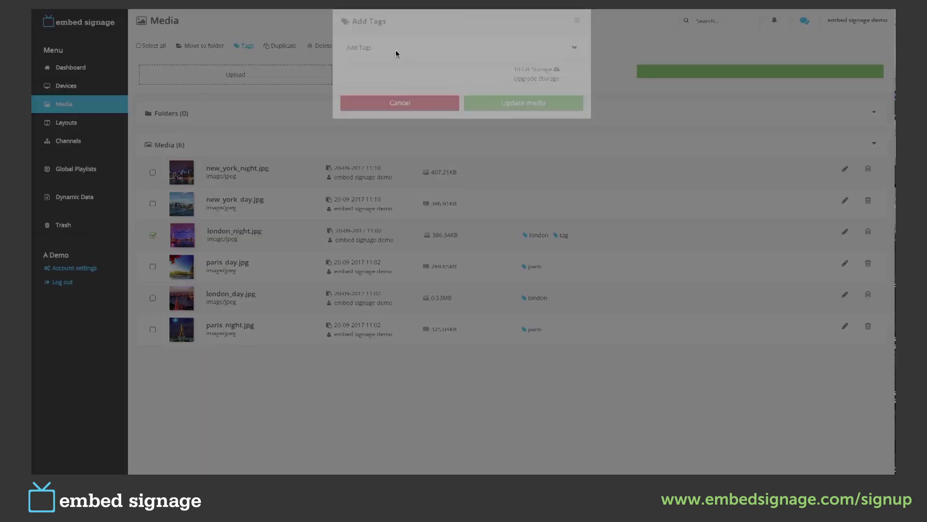
{"action": "left_click", "coordinate": [414, 48]}
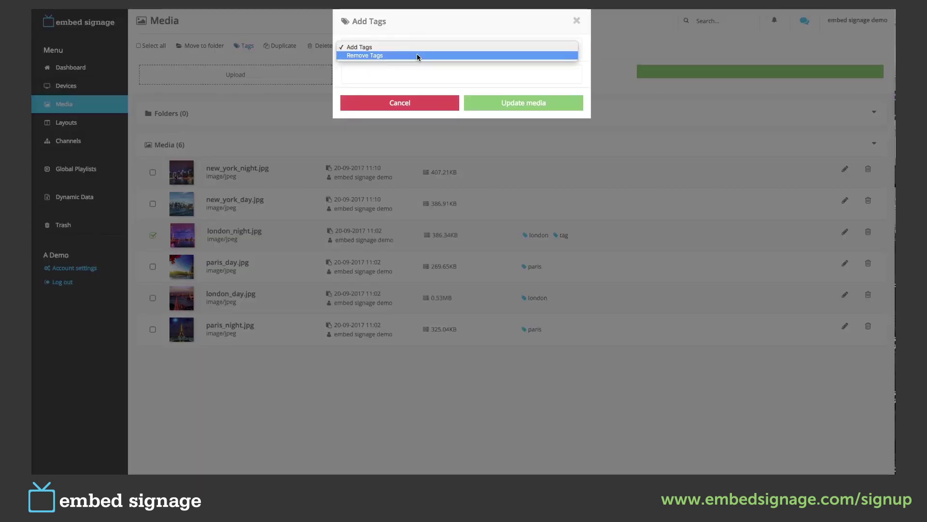
{"action": "left_click", "coordinate": [416, 56]}
{"action": "left_click", "coordinate": [410, 74]}
{"action": "type", "text": "t"}
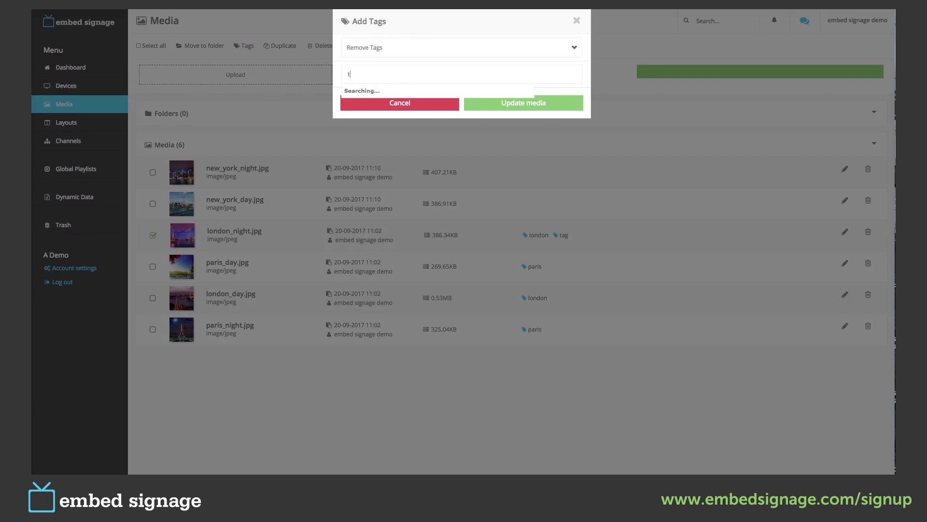
{"action": "type", "text": "ag"}
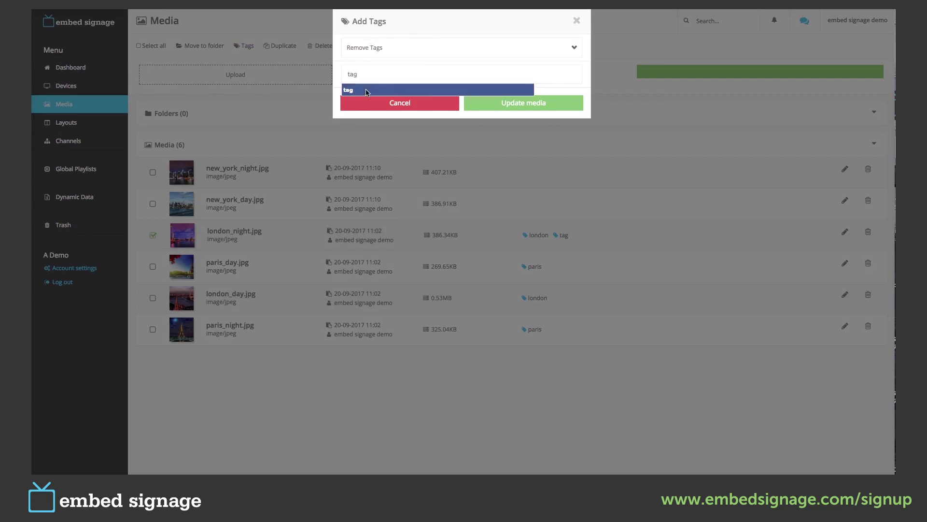
{"action": "left_click", "coordinate": [366, 93]}
{"action": "left_click", "coordinate": [514, 105]}
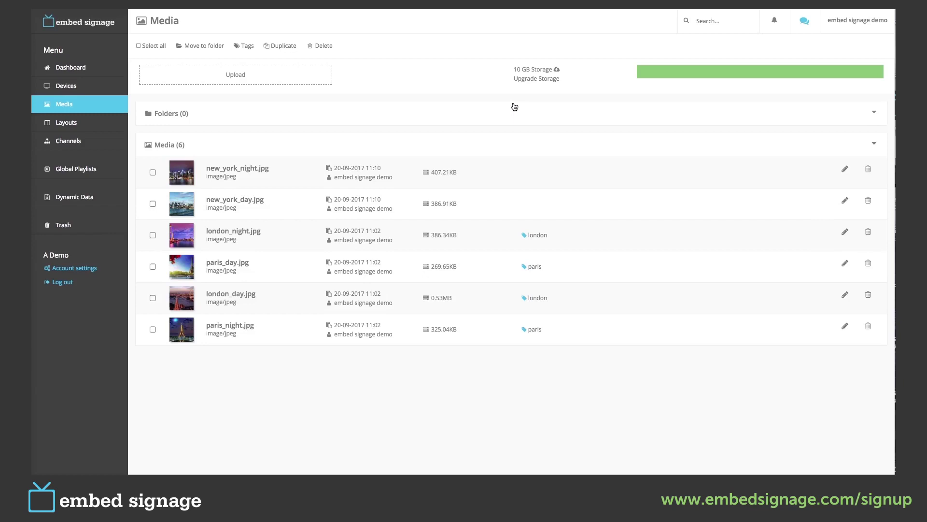
- Enable conditional play on London Device: only show any of tag 'london' plus untagged media, then save
{"action": "left_click", "coordinate": [71, 86]}
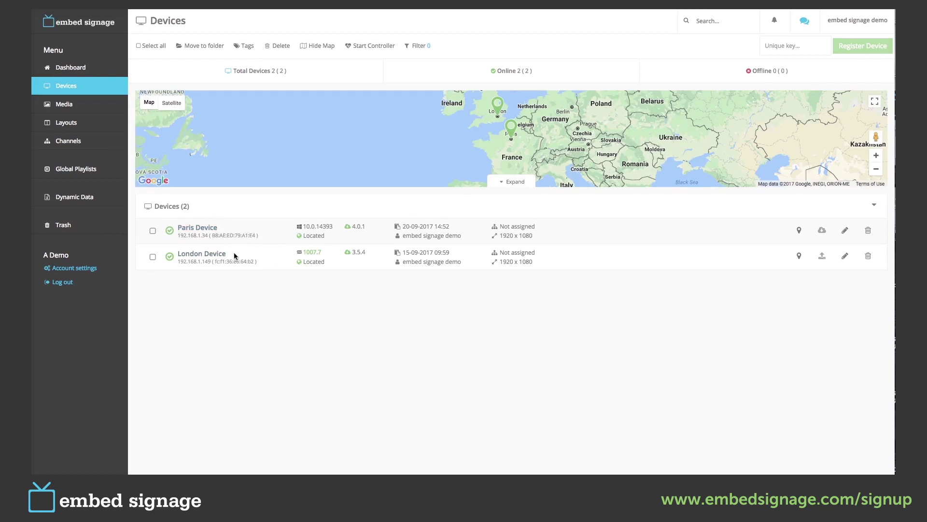
{"action": "left_click", "coordinate": [845, 257]}
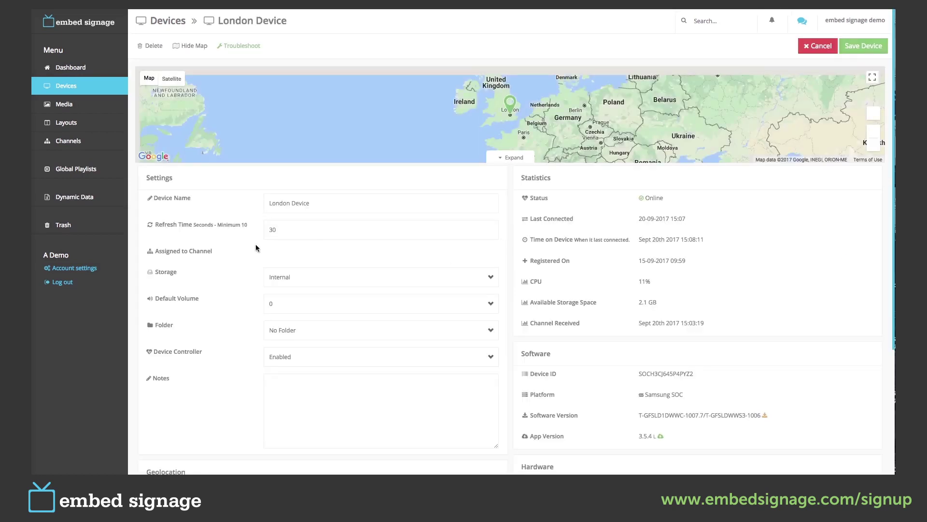
{"action": "scroll", "coordinate": [256, 248], "scroll_direction": "down", "scroll_amount": 5}
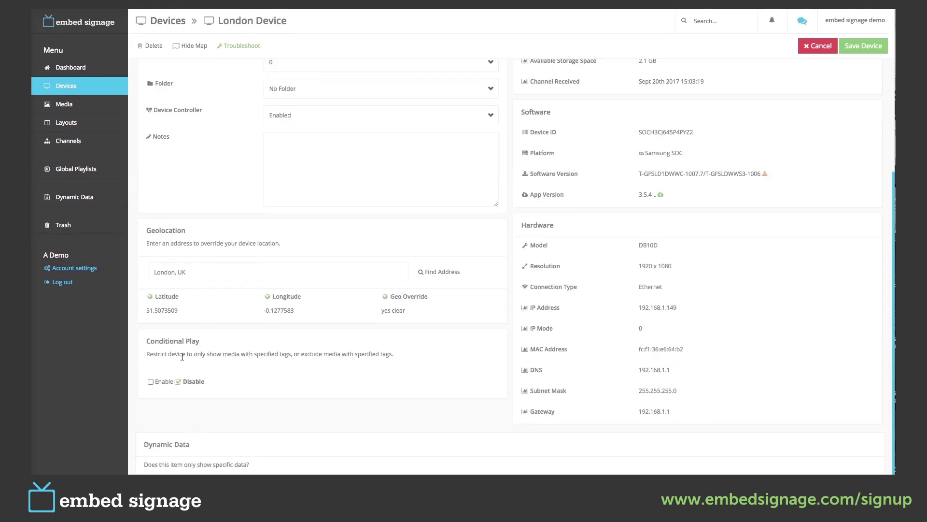
{"action": "left_click", "coordinate": [150, 382]}
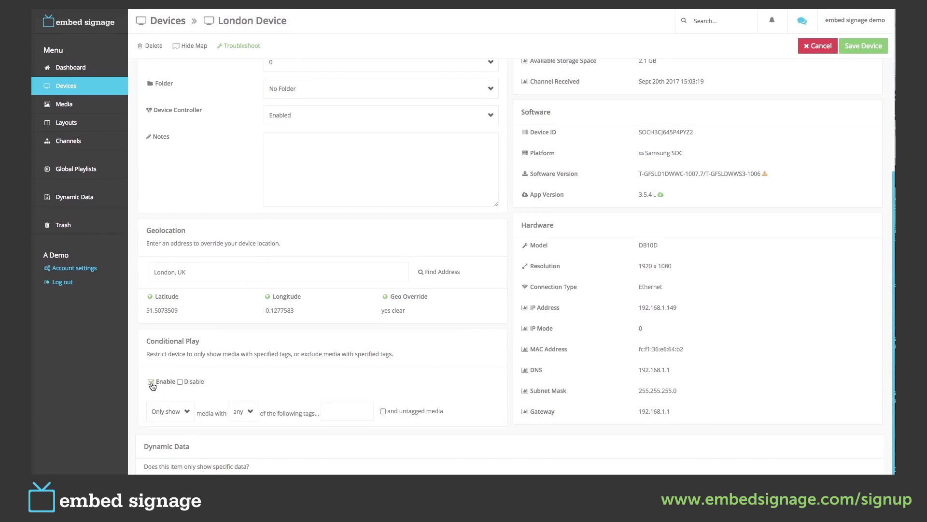
{"action": "left_click", "coordinate": [178, 412]}
{"action": "left_click", "coordinate": [178, 411]}
{"action": "left_click", "coordinate": [334, 411]}
{"action": "type", "text": "london"}
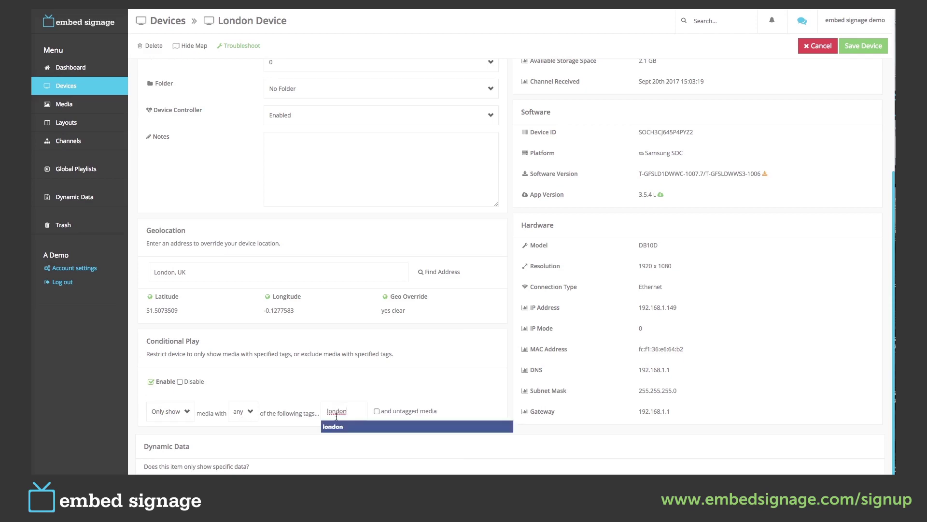
{"action": "left_click", "coordinate": [331, 429]}
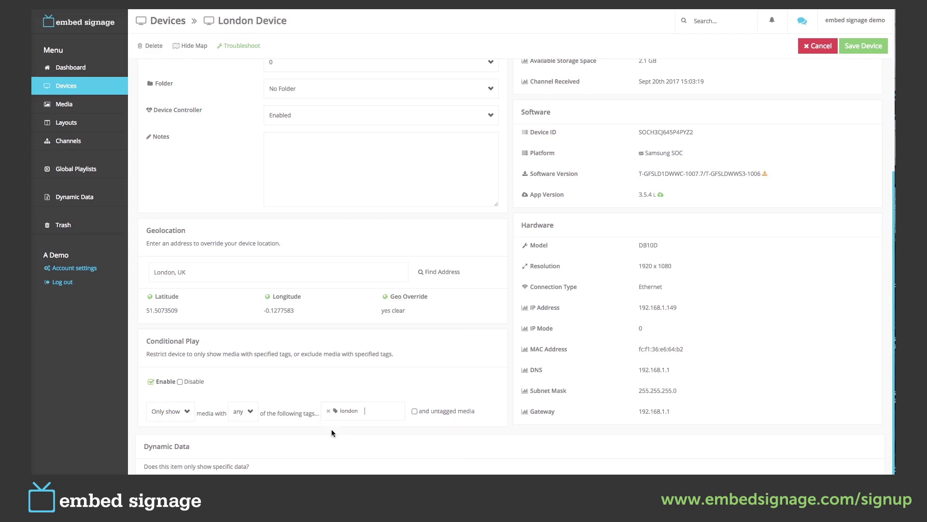
{"action": "left_click", "coordinate": [416, 413]}
{"action": "left_click", "coordinate": [857, 51]}
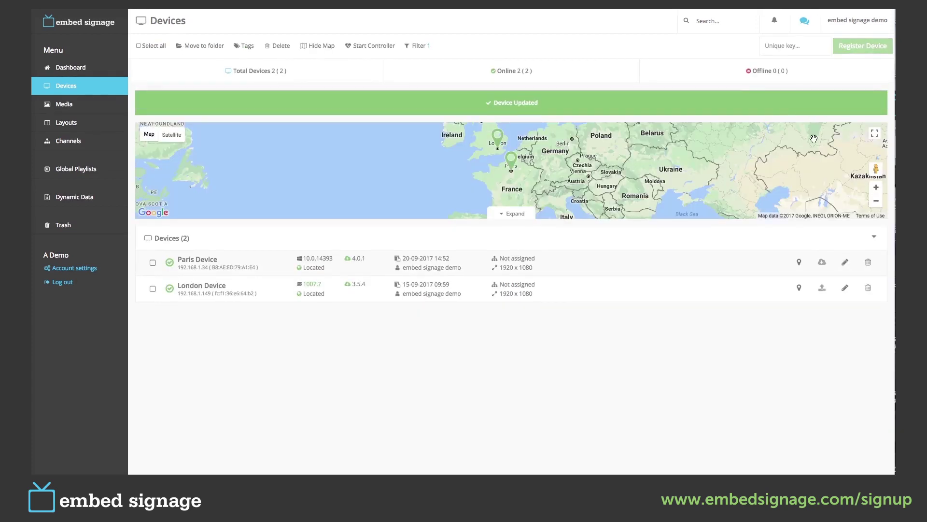
- Enable conditional play on Paris Device to only show media with any of tag 'paris', then save
{"action": "left_click", "coordinate": [845, 264]}
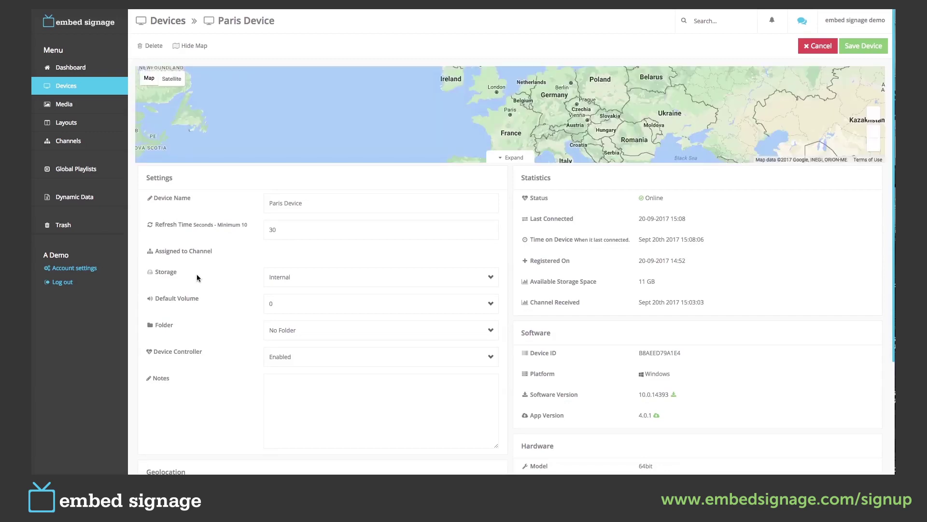
{"action": "scroll", "coordinate": [196, 277], "scroll_direction": "down", "scroll_amount": 5}
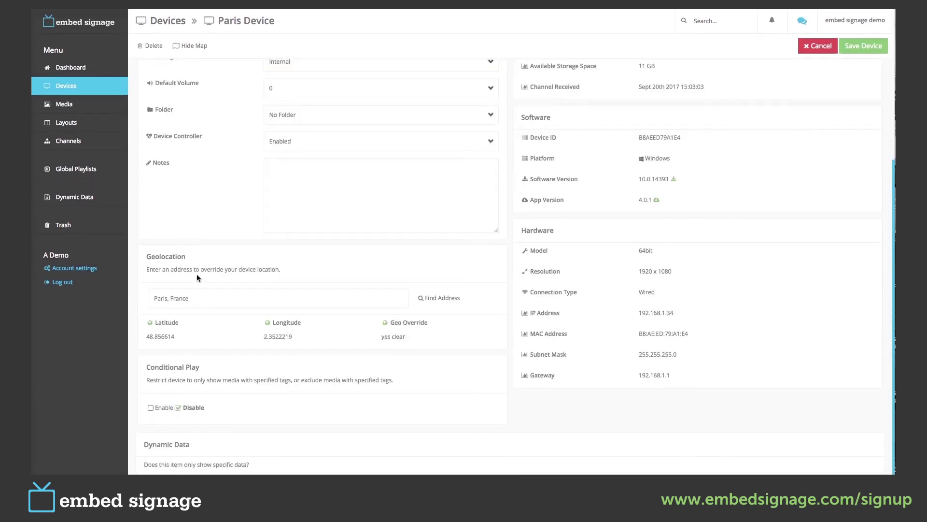
{"action": "left_click", "coordinate": [158, 409]}
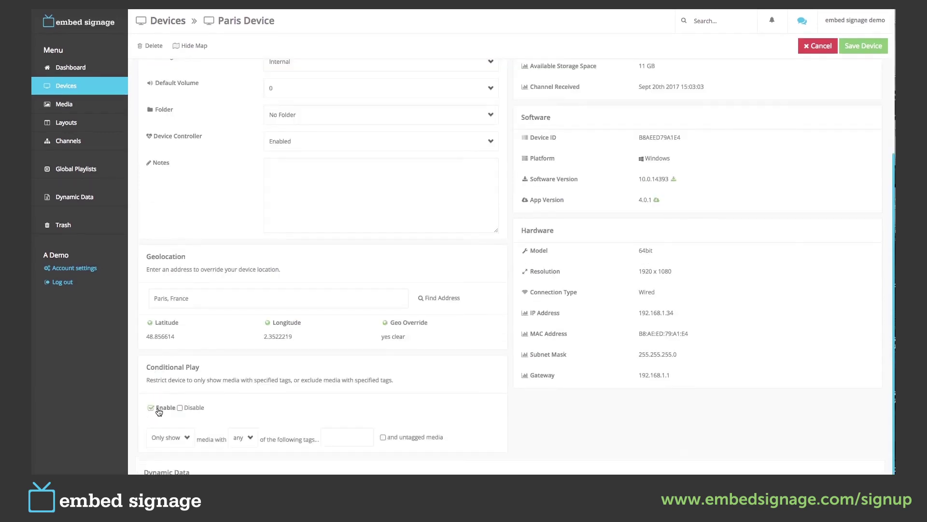
{"action": "left_click", "coordinate": [169, 437]}
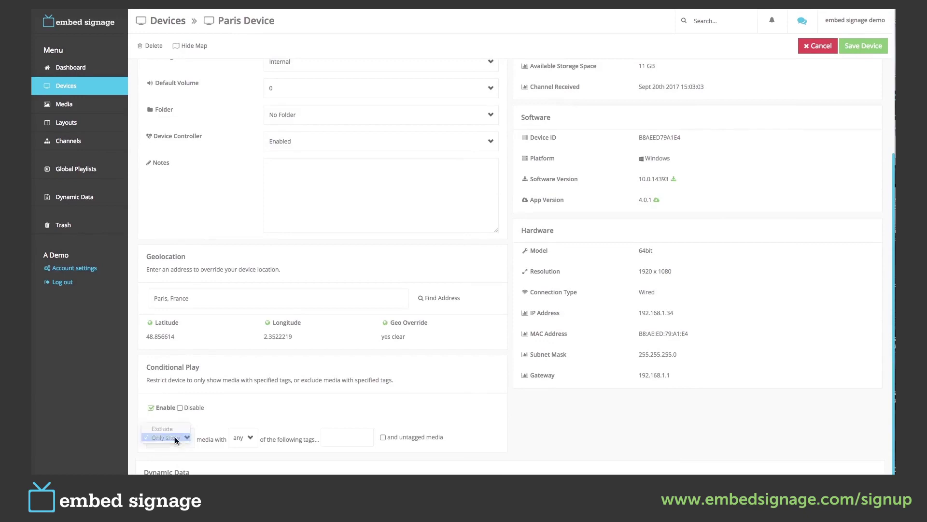
{"action": "left_click", "coordinate": [166, 437]}
{"action": "left_click", "coordinate": [248, 445]}
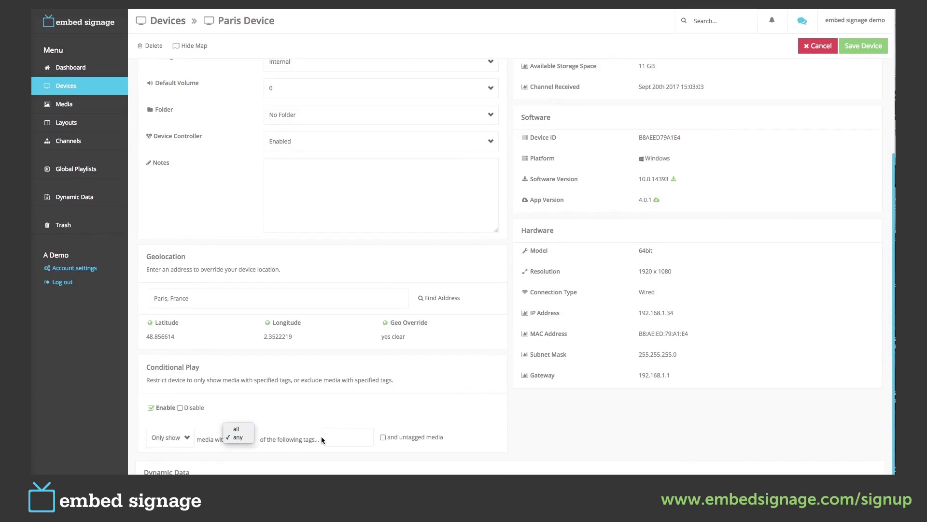
{"action": "left_click", "coordinate": [230, 438]}
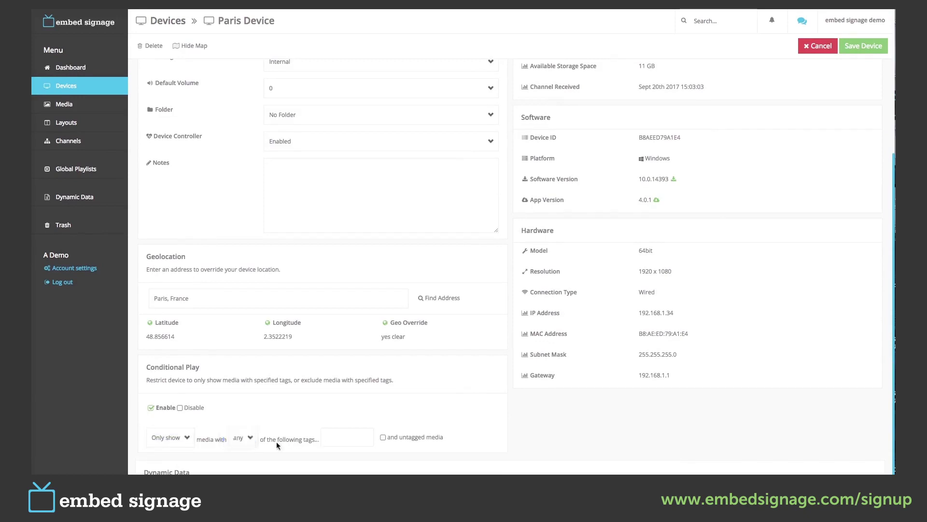
{"action": "left_click", "coordinate": [332, 438]}
{"action": "type", "text": "paris"}
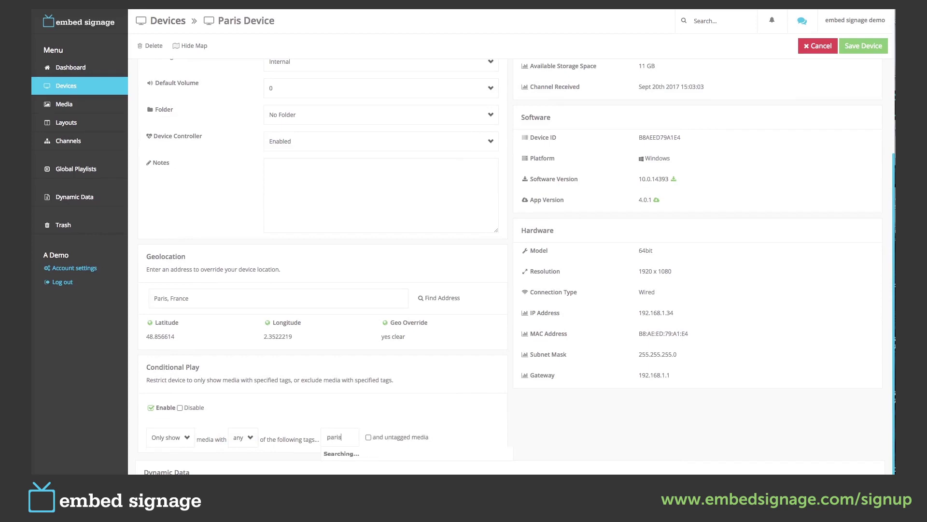
{"action": "left_click", "coordinate": [332, 453]}
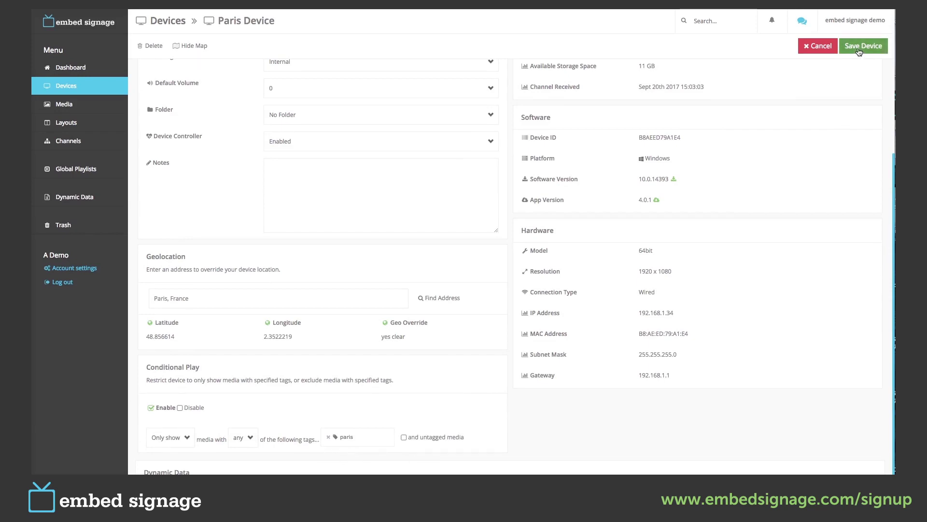
{"action": "left_click", "coordinate": [859, 51]}
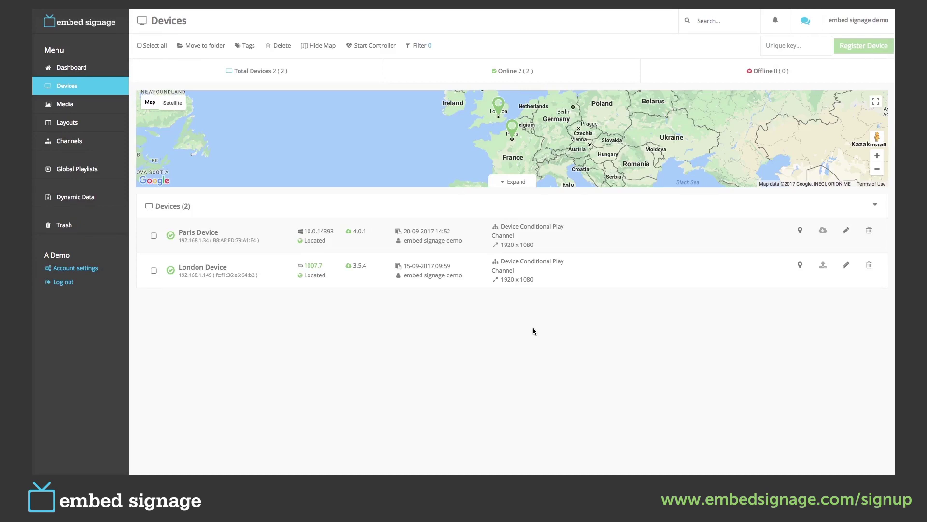
- Open the Device Conditional Play layout in the builder and zoom the canvas out slightly
{"action": "left_click", "coordinate": [90, 128]}
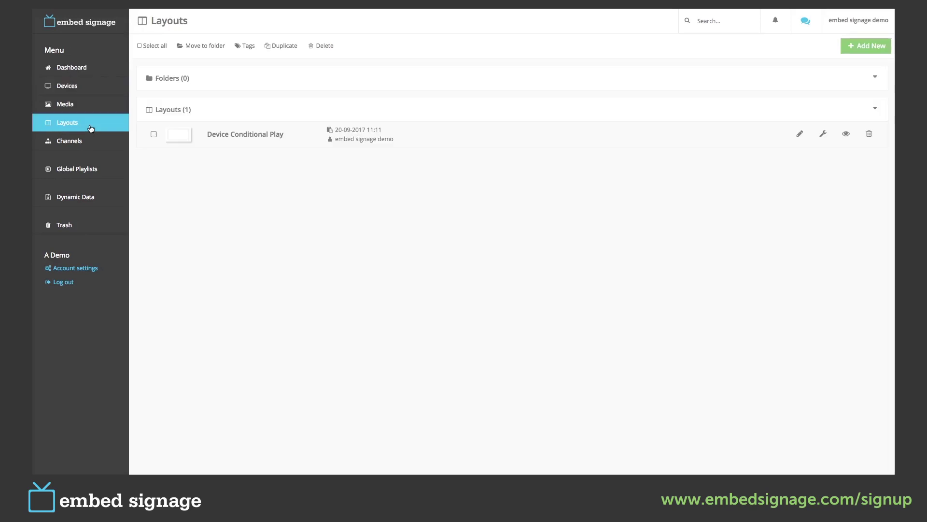
{"action": "left_click", "coordinate": [824, 135]}
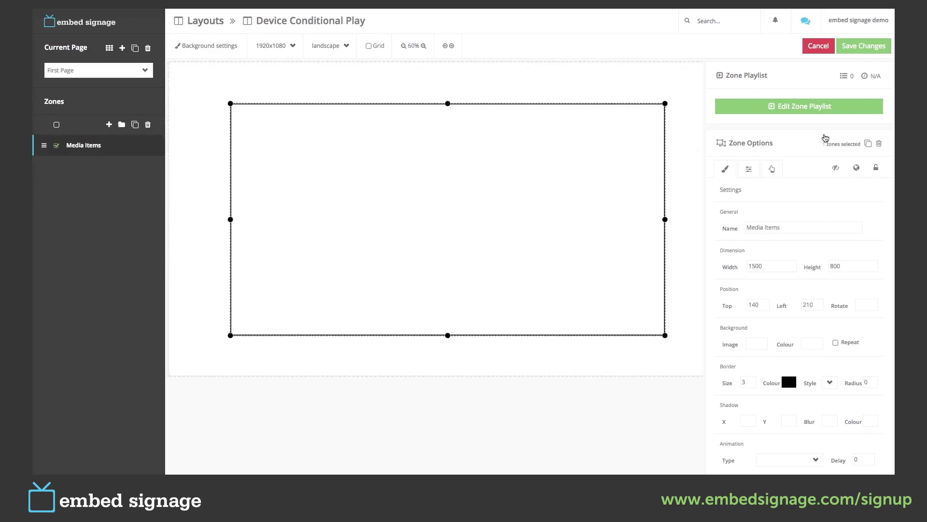
{"action": "left_click", "coordinate": [403, 46]}
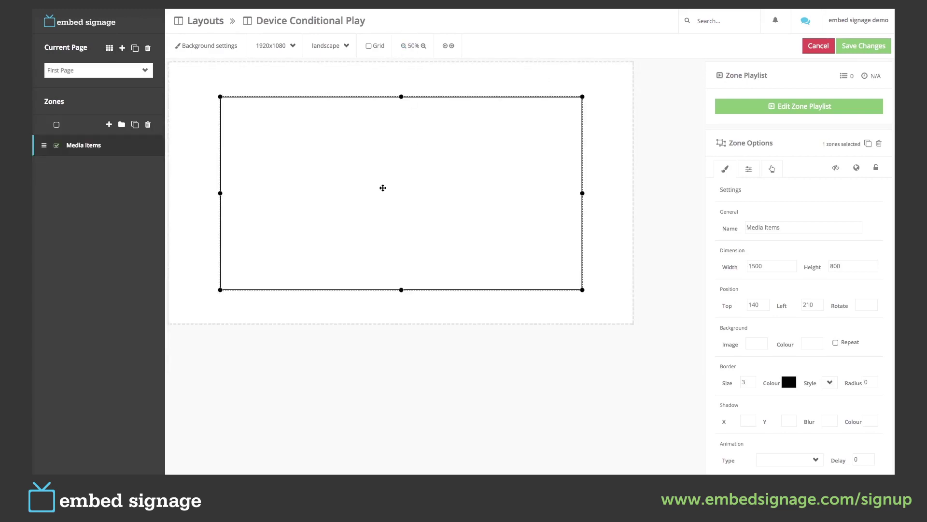
- Insert all six New York, London and Paris images into the Media Items zone playlist
{"action": "left_click", "coordinate": [772, 107]}
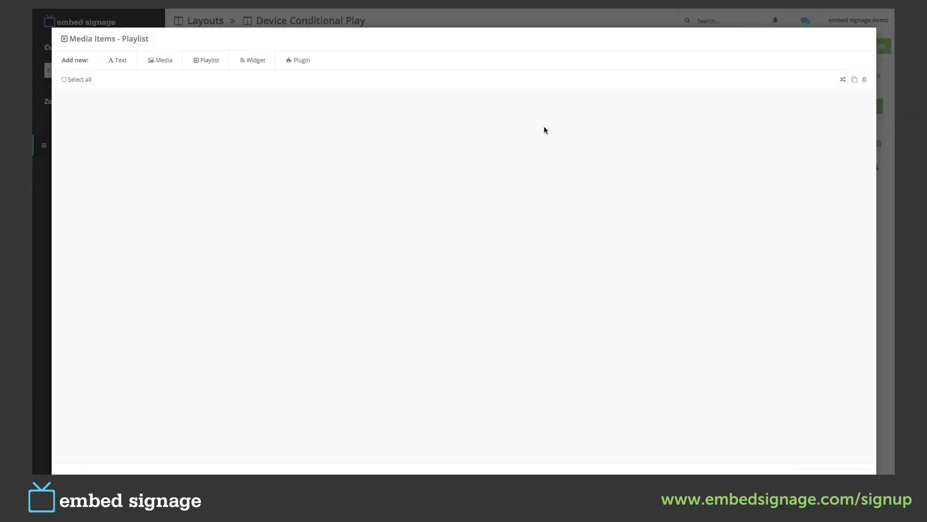
{"action": "left_click", "coordinate": [171, 64]}
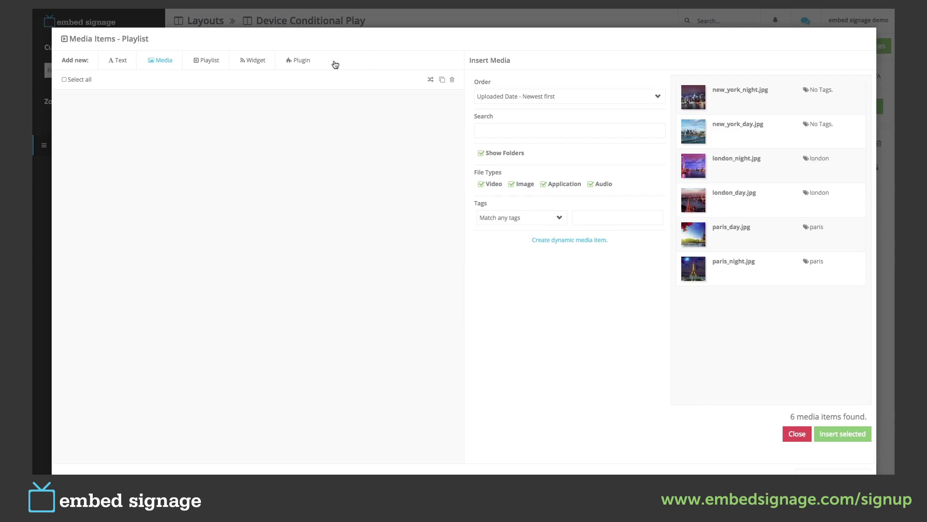
{"action": "left_click", "coordinate": [753, 98]}
{"action": "left_click", "coordinate": [765, 132]}
{"action": "left_click", "coordinate": [766, 173]}
{"action": "left_click", "coordinate": [767, 202]}
{"action": "left_click", "coordinate": [767, 244]}
{"action": "left_click", "coordinate": [770, 277]}
{"action": "left_click", "coordinate": [829, 441]}
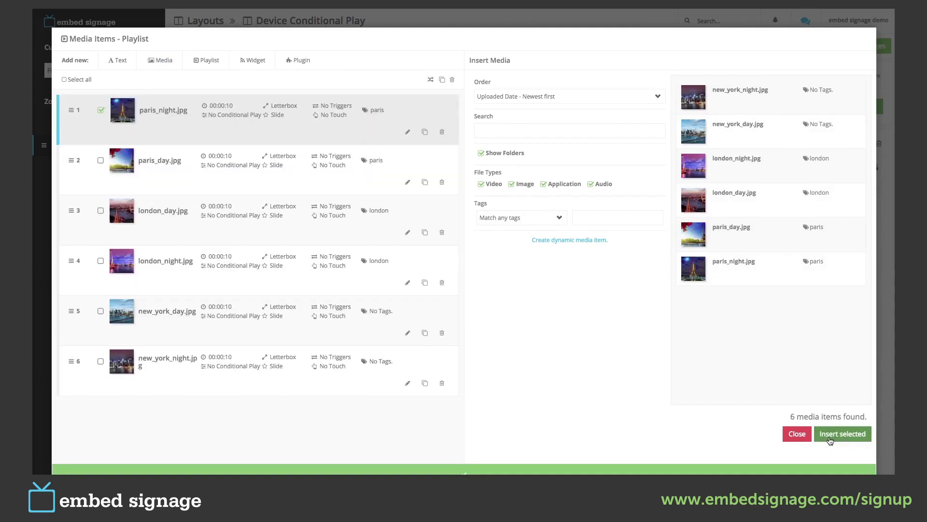
- Set every playlist item to 2 seconds with the Slide transition and close the playlist
{"action": "left_click", "coordinate": [86, 83]}
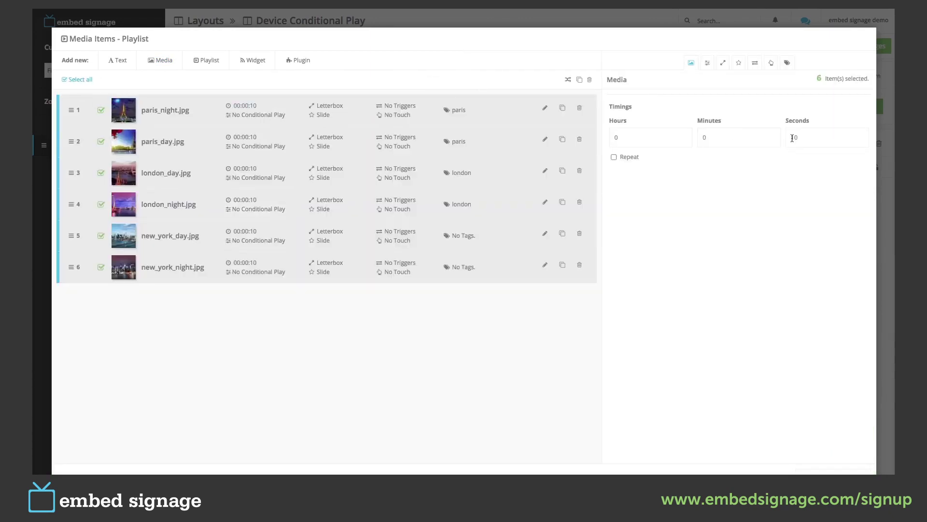
{"action": "double_click", "coordinate": [807, 139]}
{"action": "type", "text": "2"}
{"action": "left_click", "coordinate": [740, 66]}
{"action": "left_click", "coordinate": [650, 106]}
{"action": "left_click", "coordinate": [645, 108]}
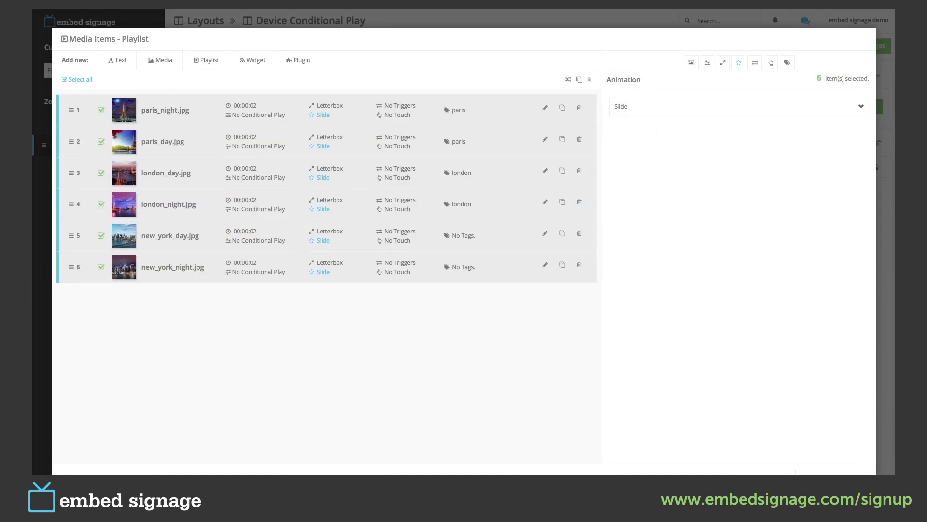
{"action": "left_click", "coordinate": [816, 471]}
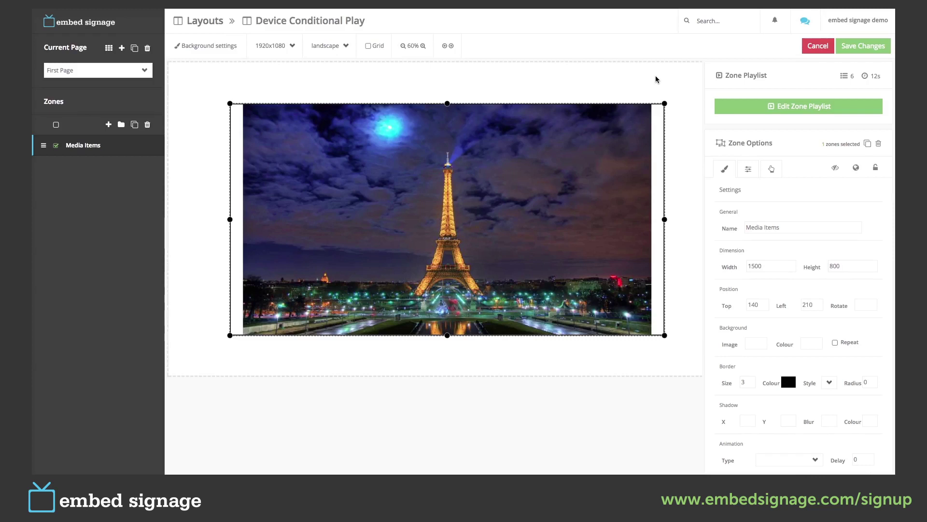
- Save the Device Conditional Play layout, preview it as London Device, then as Paris Device
{"action": "left_click", "coordinate": [845, 47]}
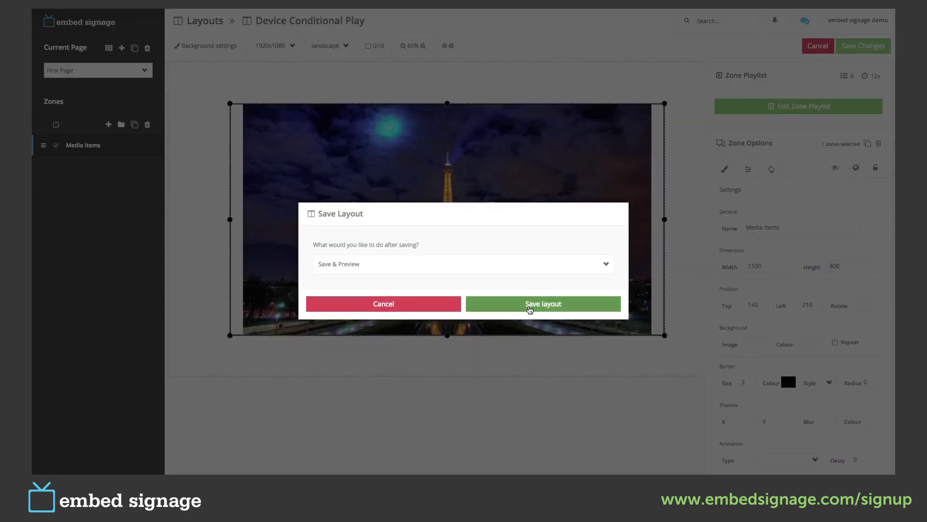
{"action": "left_click", "coordinate": [530, 304]}
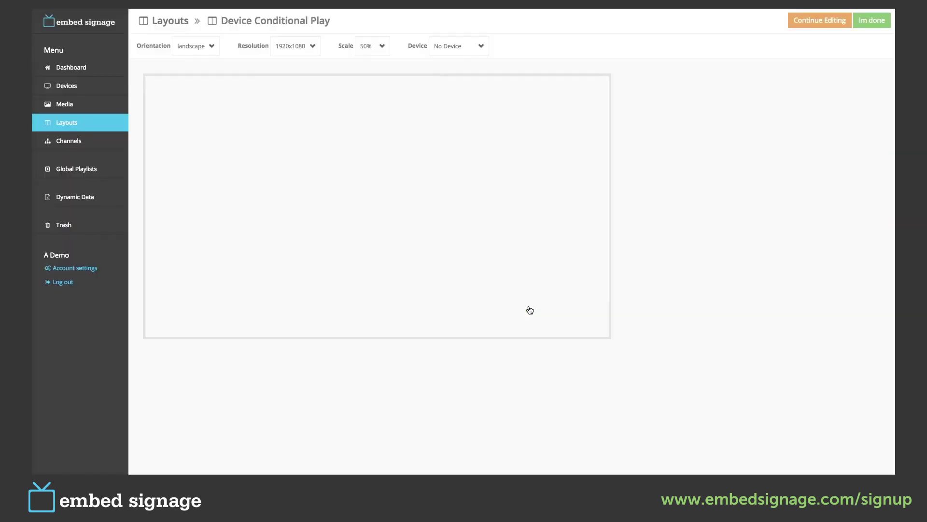
{"action": "left_click", "coordinate": [478, 46]}
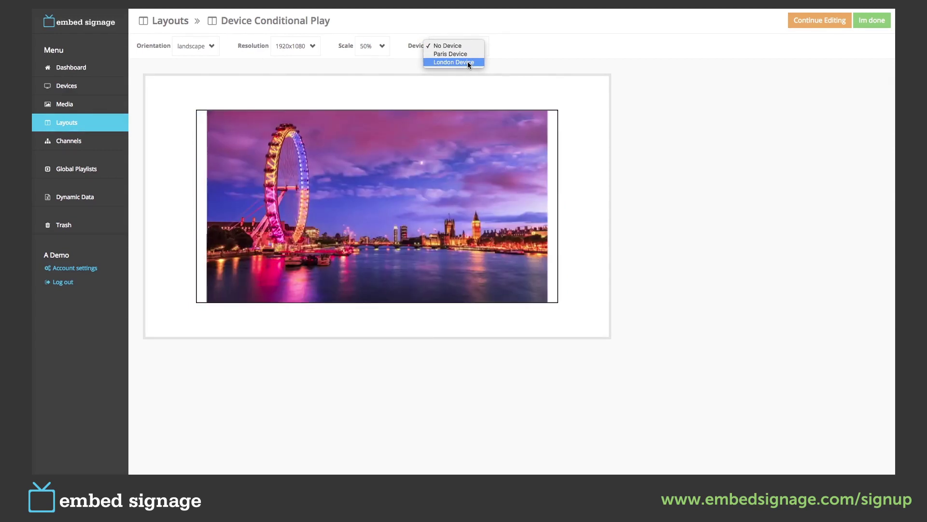
{"action": "left_click", "coordinate": [468, 62]}
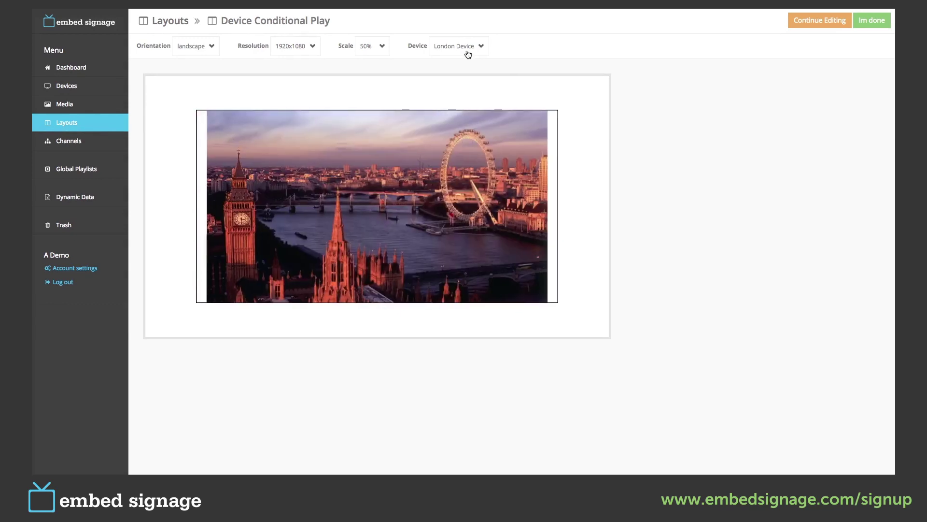
{"action": "left_click", "coordinate": [466, 49]}
{"action": "left_click", "coordinate": [459, 37]}
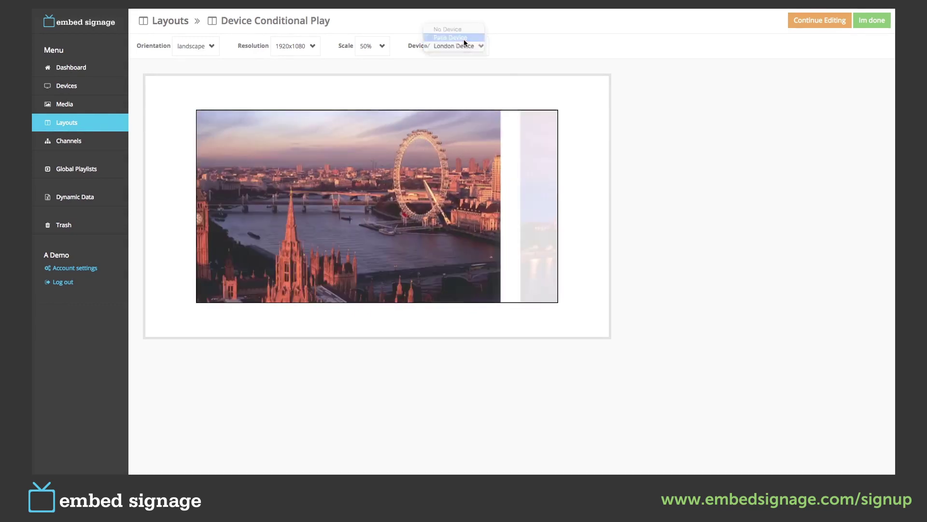